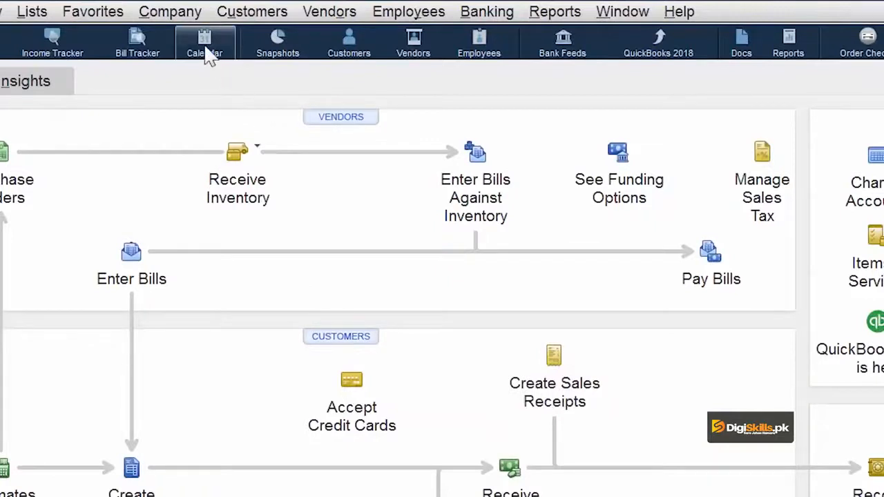
# Open the Customer Center.
pyautogui.click(249, 15)
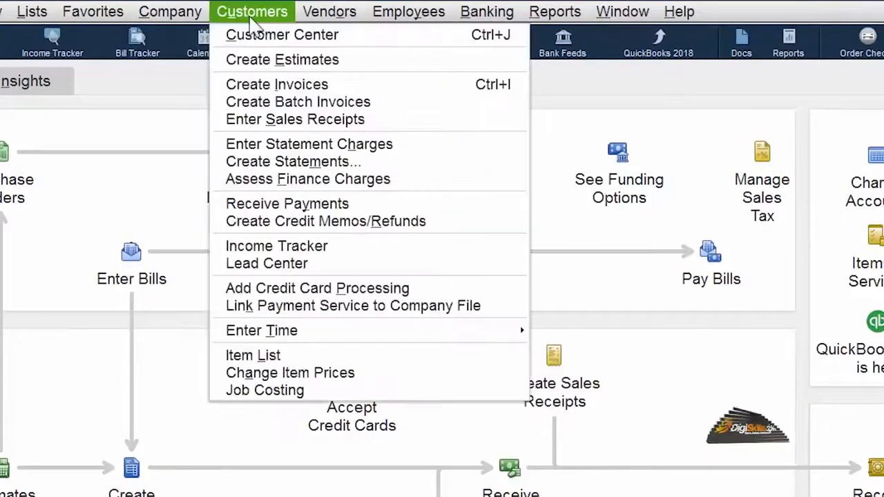
pyautogui.click(262, 36)
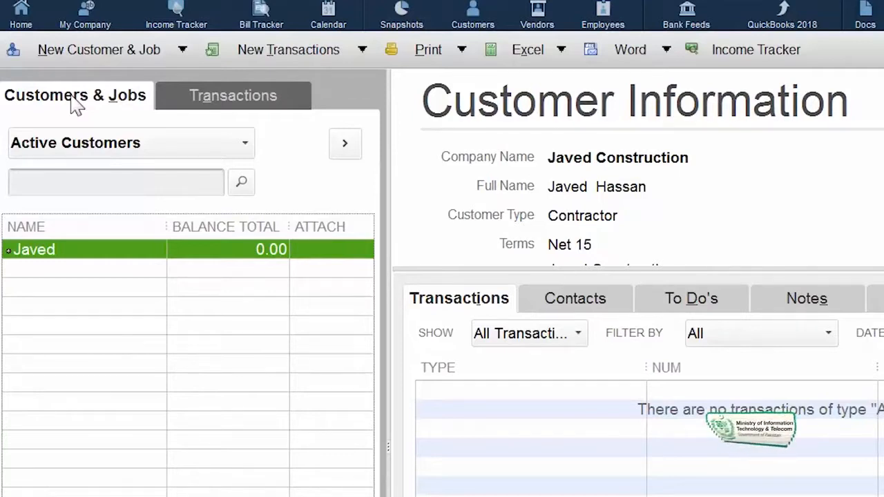
# Examine the payment, sales tax, additional and job info sections of a blank new customer form, and cancel the form.
pyautogui.click(75, 54)
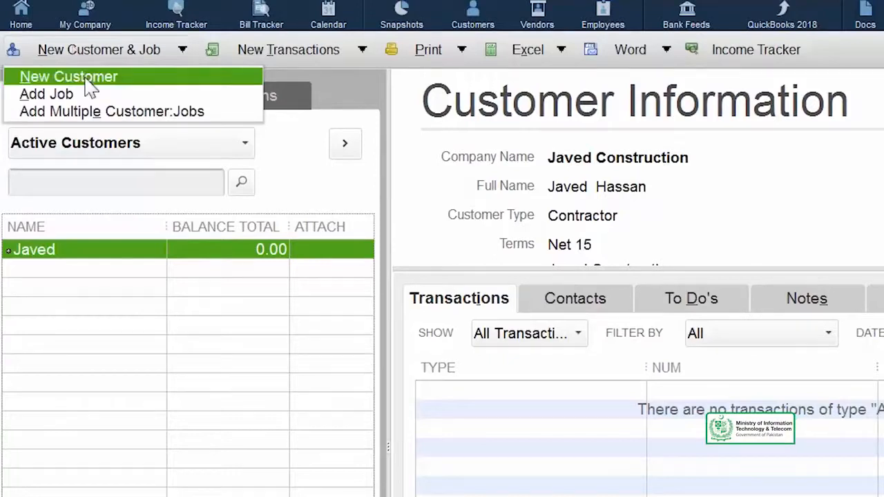
pyautogui.click(85, 80)
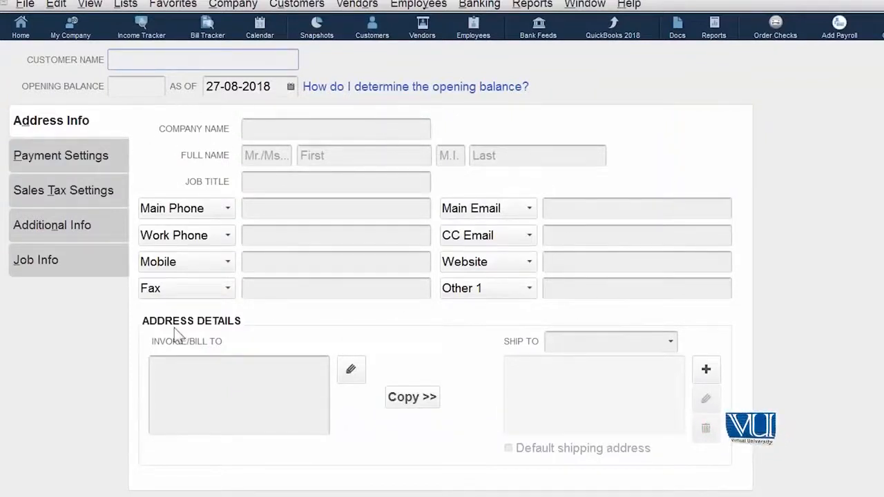
pyautogui.click(90, 162)
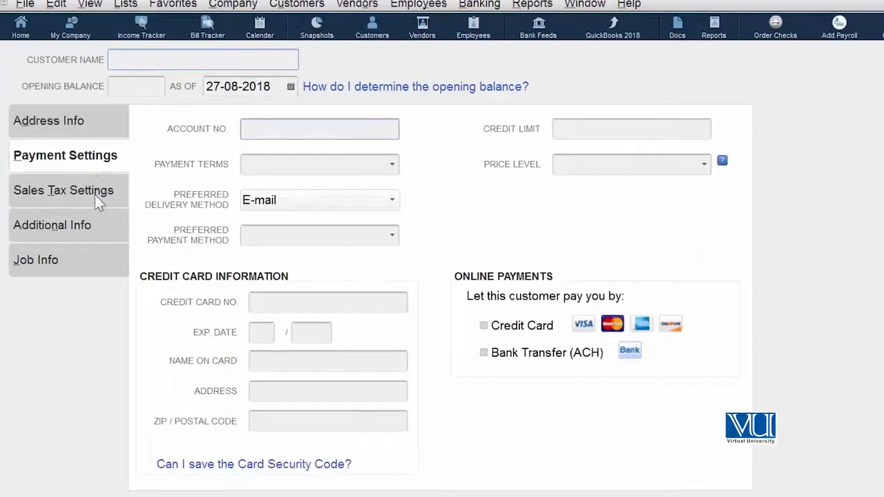
pyautogui.click(95, 195)
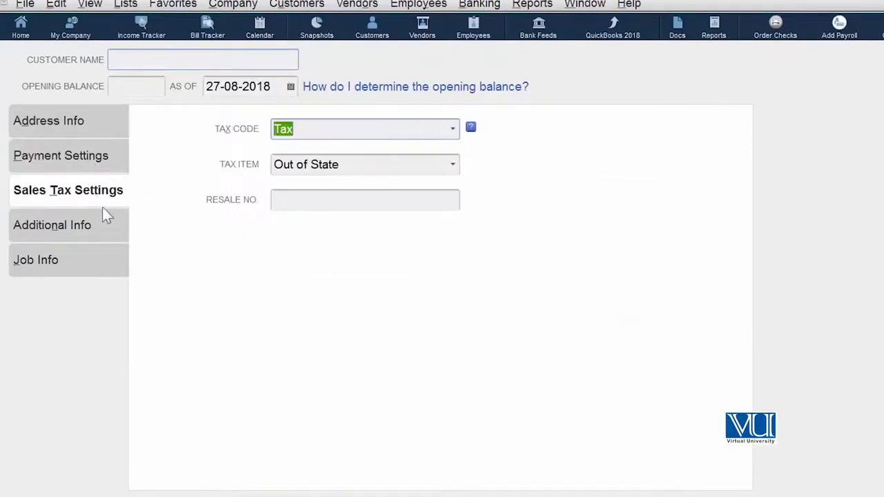
pyautogui.click(104, 225)
pyautogui.click(106, 257)
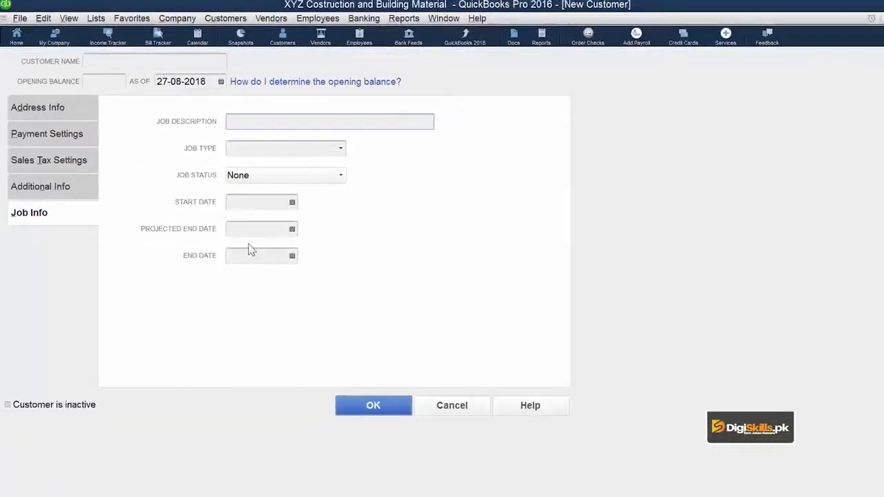
pyautogui.click(452, 412)
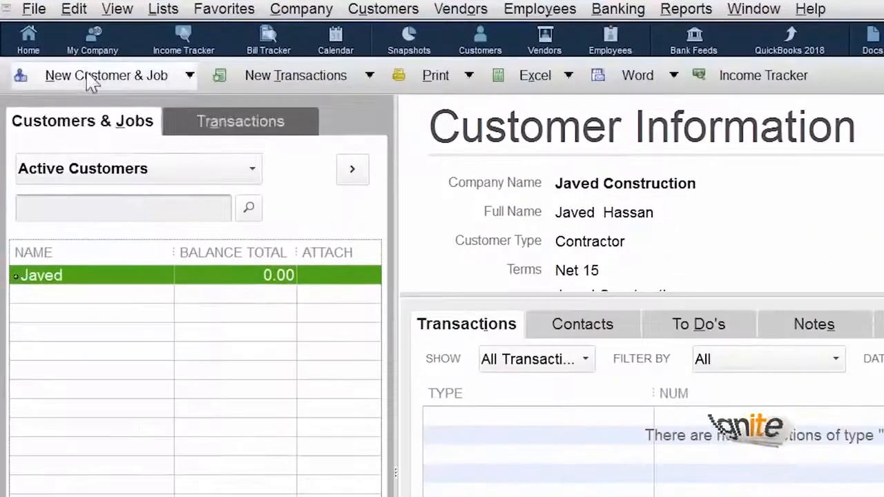
# Open the entry list for adding multiple customers and jobs, and select the first empty row.
pyautogui.click(53, 60)
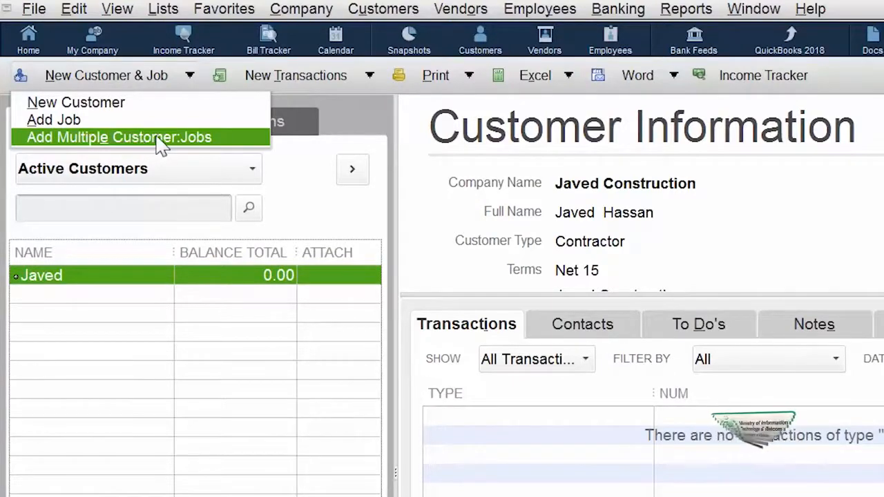
pyautogui.click(177, 132)
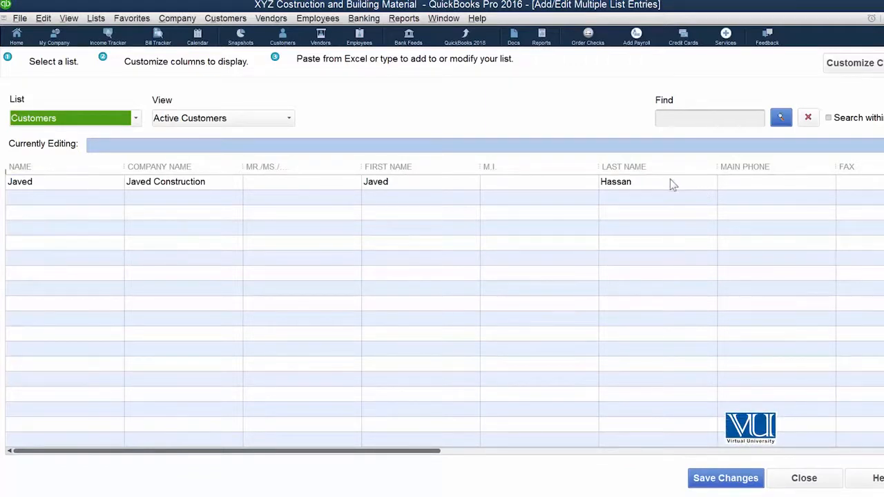
pyautogui.click(62, 202)
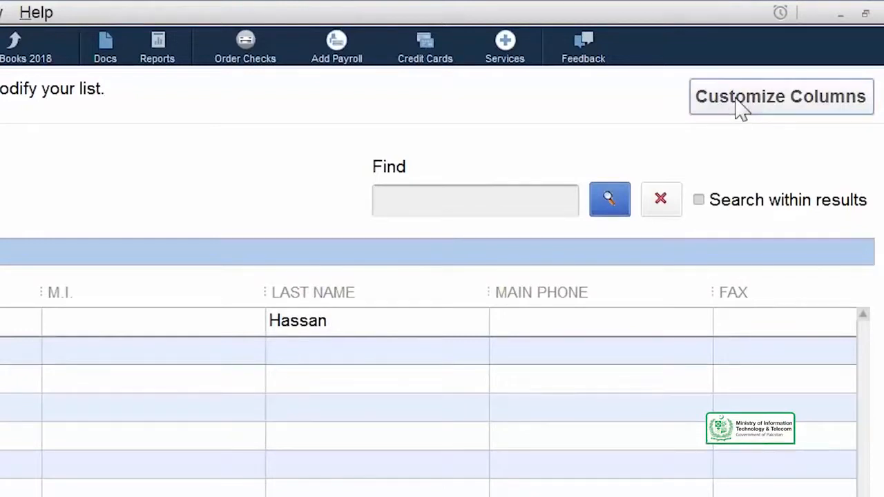
# Remove the M.I. and Mr./Ms. columns from the displayed columns of the customer list.
pyautogui.click(740, 105)
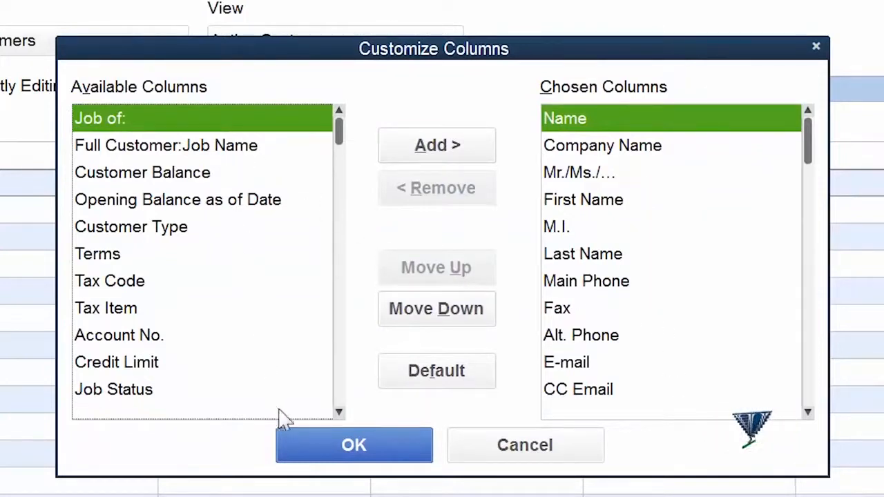
pyautogui.click(599, 176)
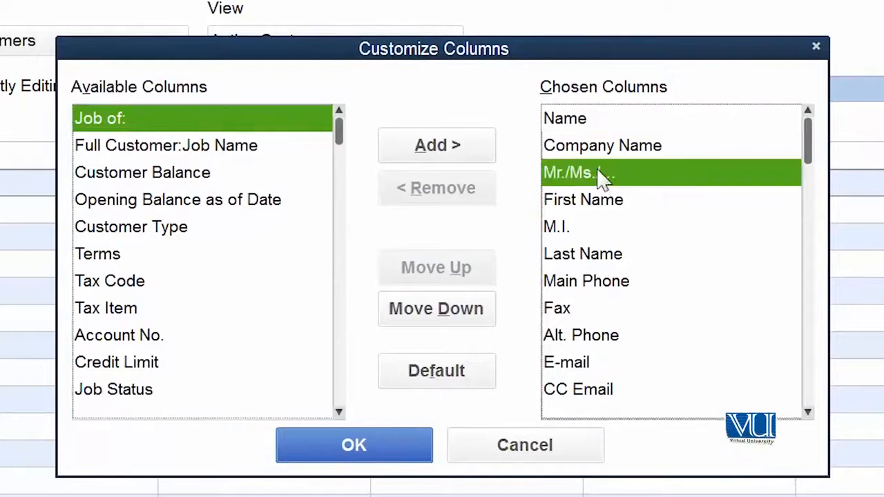
pyautogui.click(594, 232)
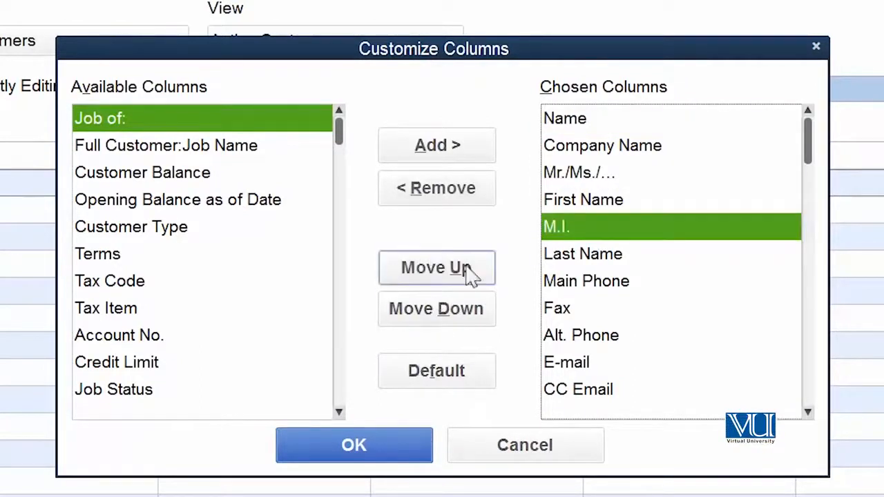
pyautogui.click(429, 191)
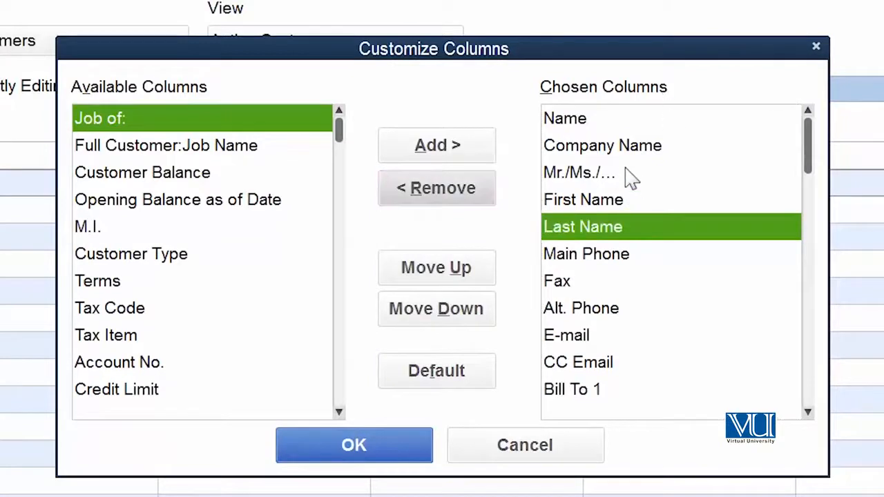
pyautogui.click(631, 178)
pyautogui.click(402, 200)
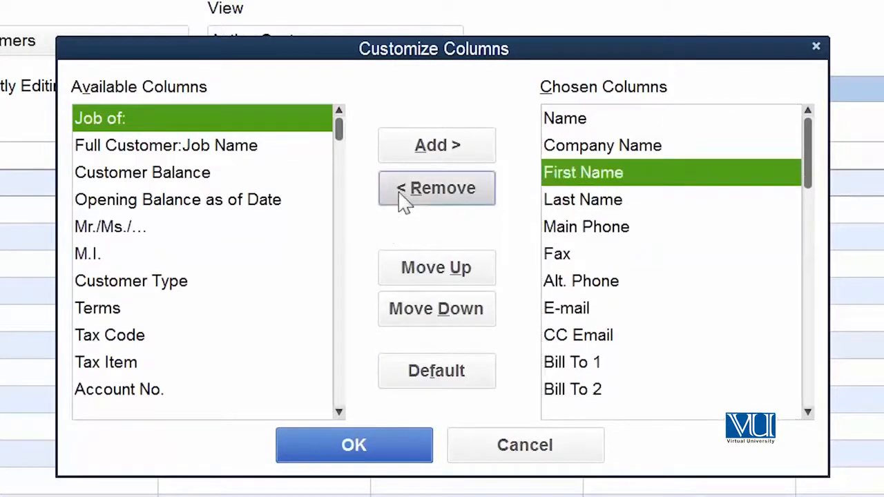
pyautogui.click(377, 447)
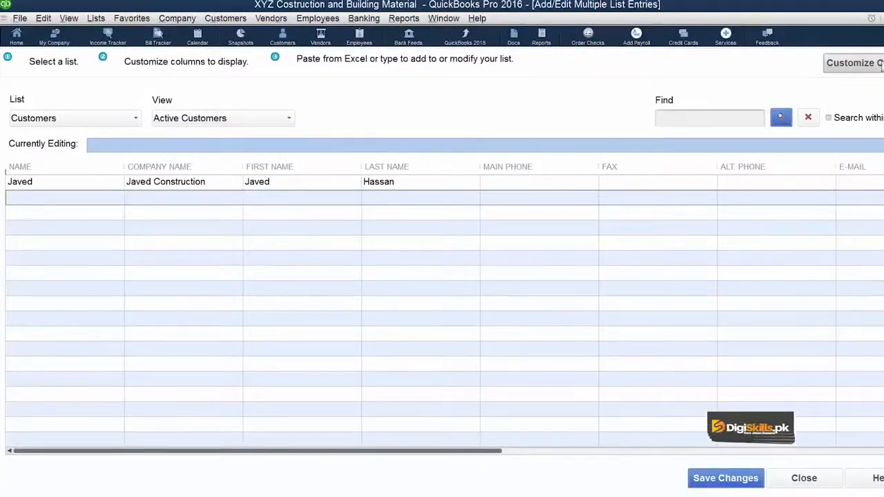
# Add the Opening Balance as of Date column to the displayed columns of the customer list.
pyautogui.click(856, 63)
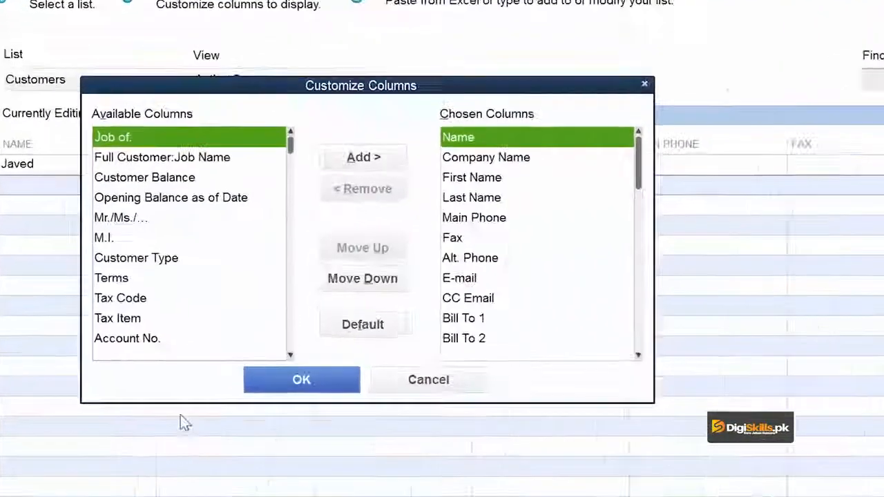
pyautogui.click(228, 195)
pyautogui.click(446, 140)
pyautogui.click(384, 420)
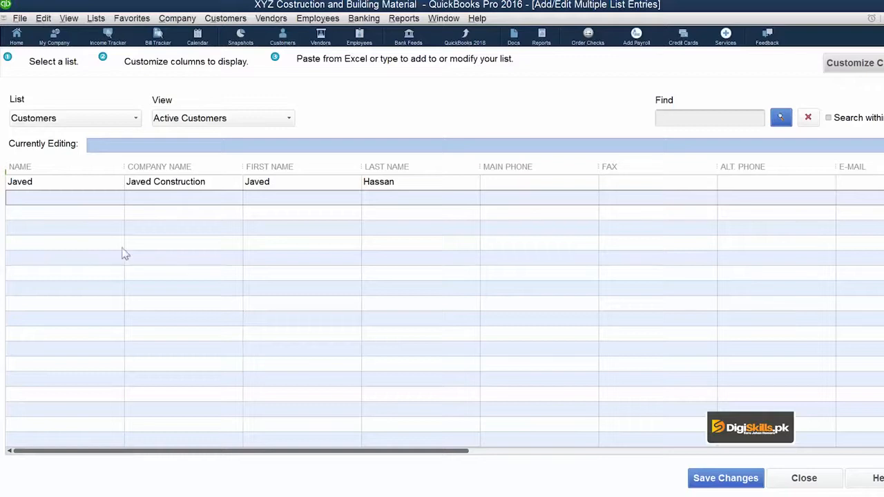
# Fill in the first empty row with the customer's name, company name Khalid Const, first name and main phone number.
pyautogui.click(60, 197)
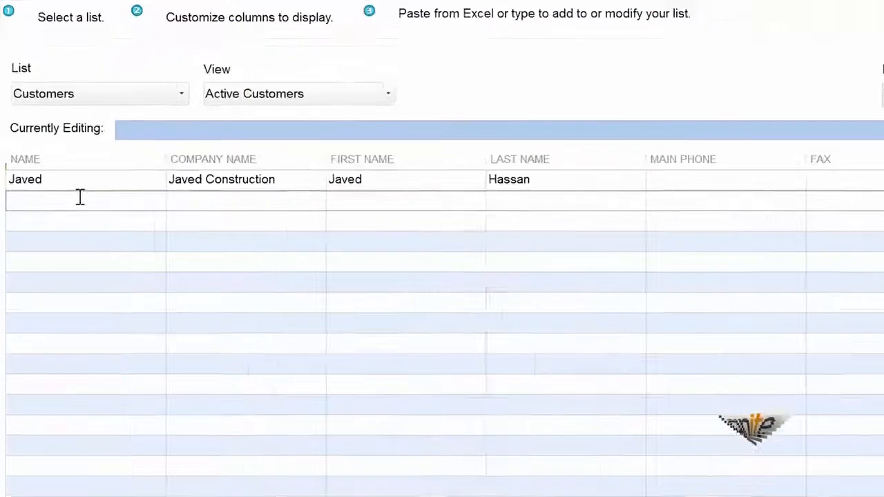
pyautogui.write('Khal')
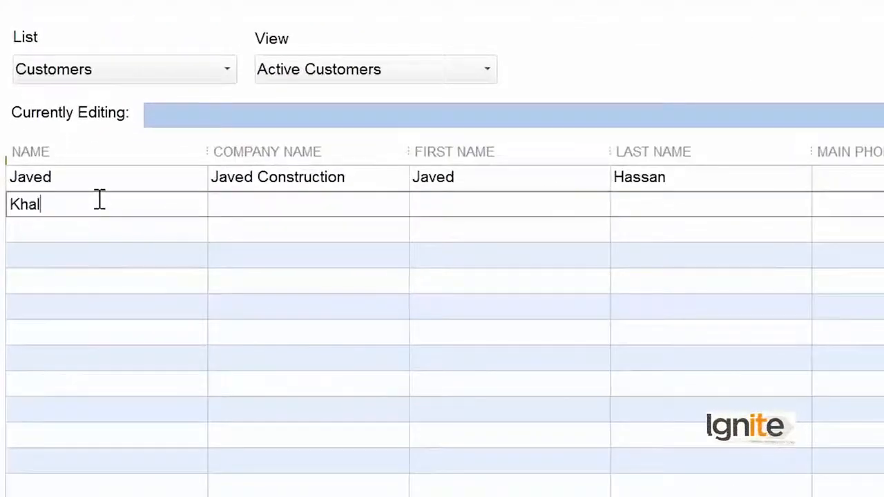
pyautogui.press('Tab')
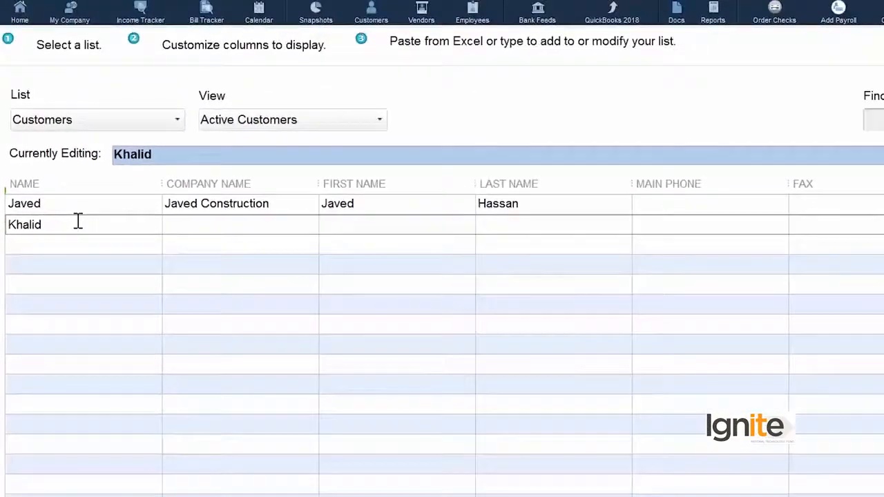
pyautogui.press('Return')
pyautogui.press('Return')
pyautogui.write('Khalid Const')
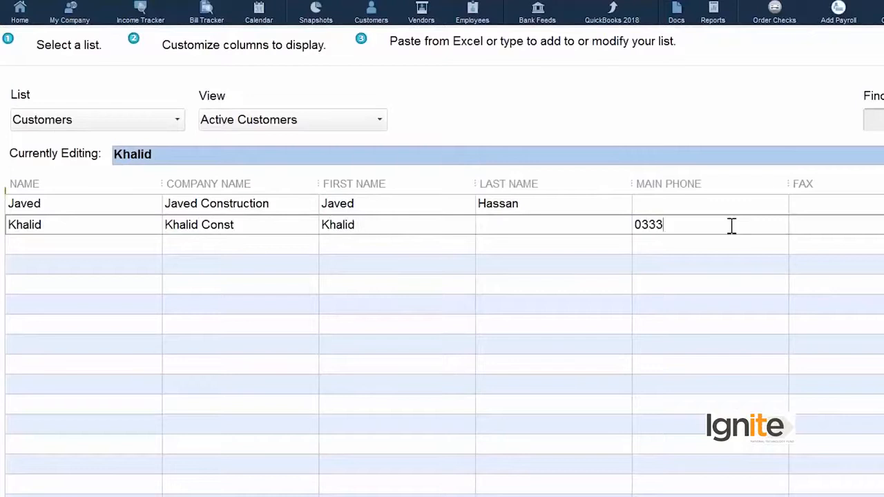
pyautogui.hscroll(5, 442, 338)
pyautogui.hscroll(10, 442, 338)
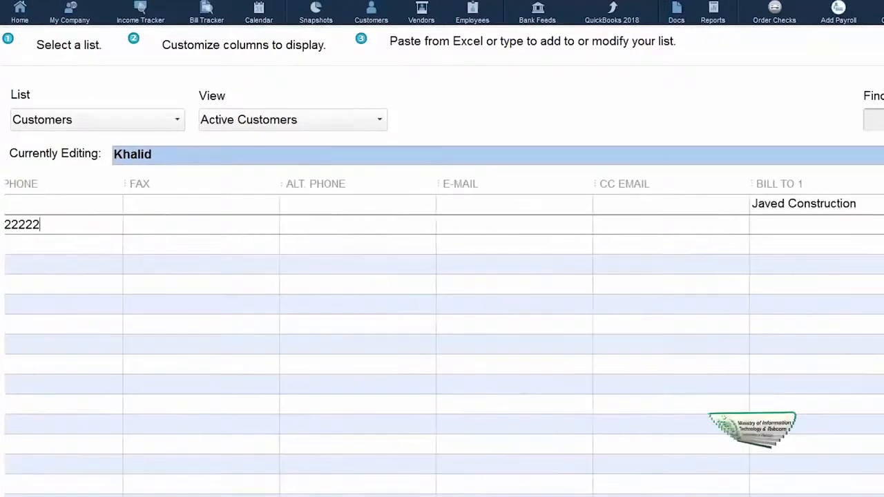
pyautogui.hscroll(-12, 442, 338)
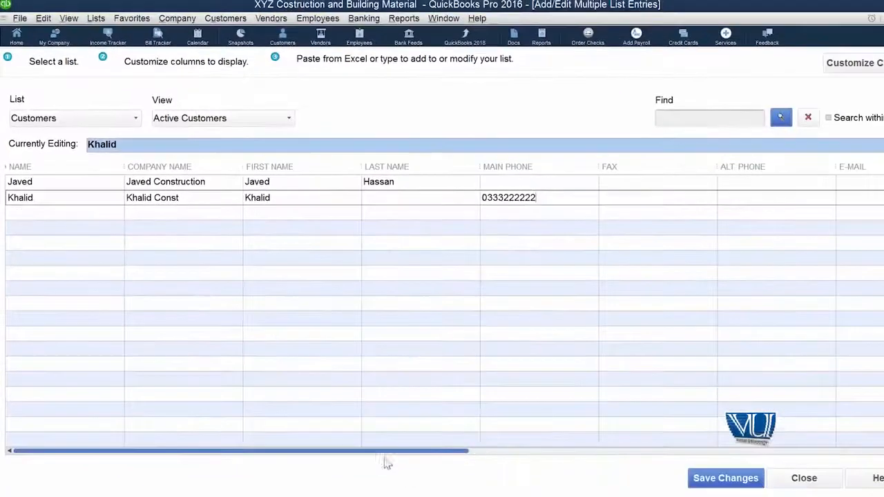
# Save the new customer record in the list and dismiss the confirmation.
pyautogui.moveTo(379, 456); pyautogui.dragTo(529, 449)
pyautogui.click(725, 478)
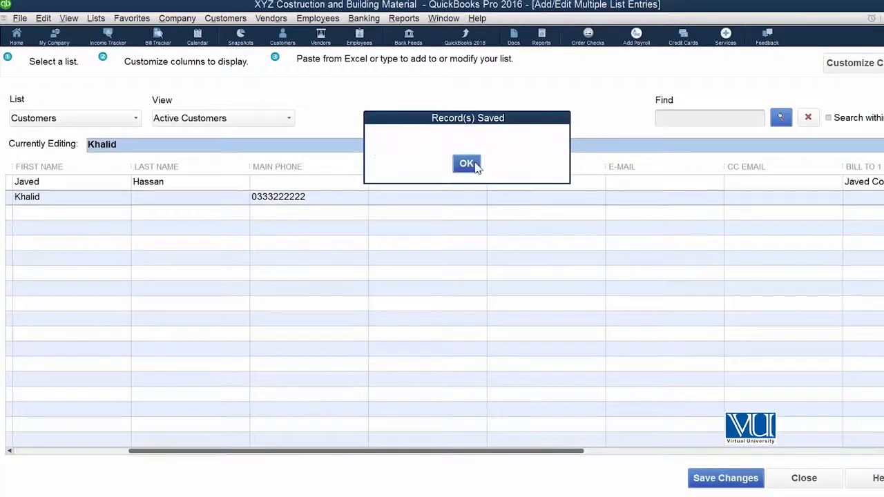
pyautogui.click(475, 167)
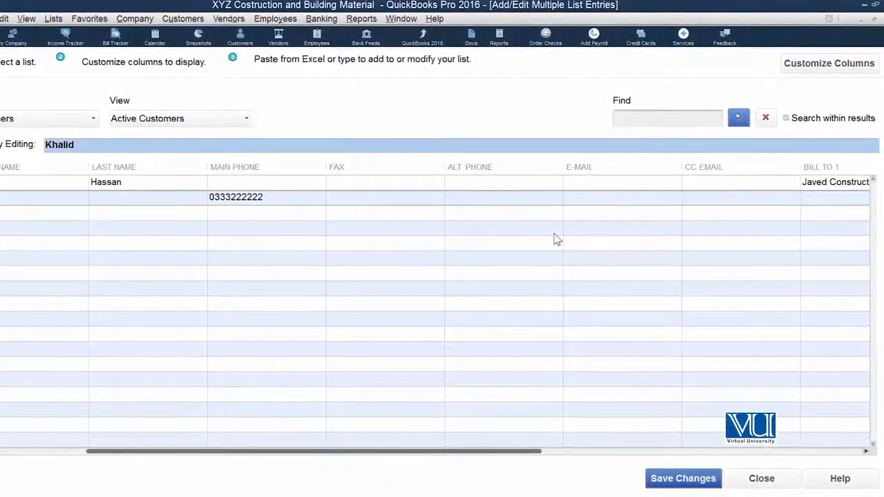
# Switch to the Data.xlsx workbook in Excel and maximize its window.
pyautogui.click(875, 5)
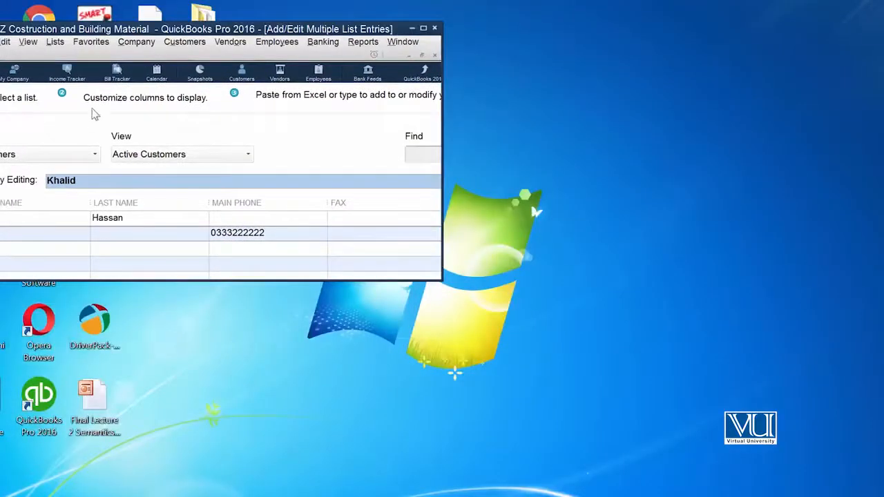
pyautogui.click(329, 494)
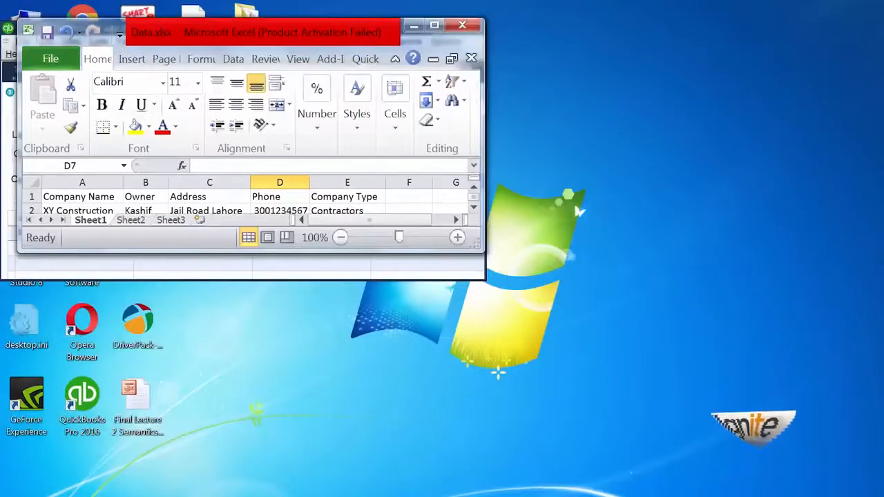
pyautogui.click(115, 277)
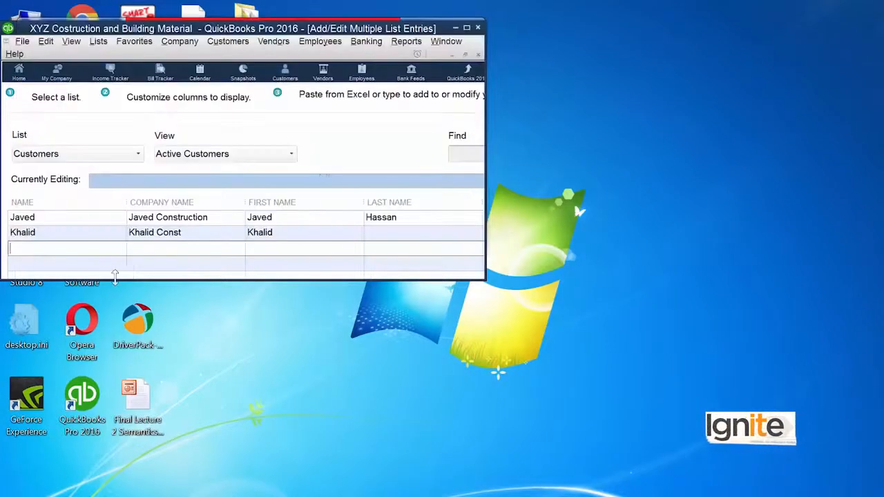
pyautogui.click(467, 29)
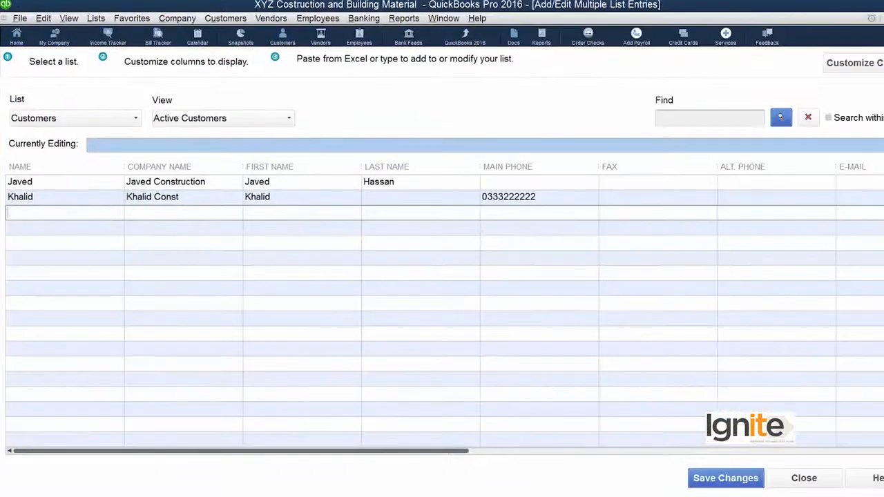
pyautogui.click(324, 494)
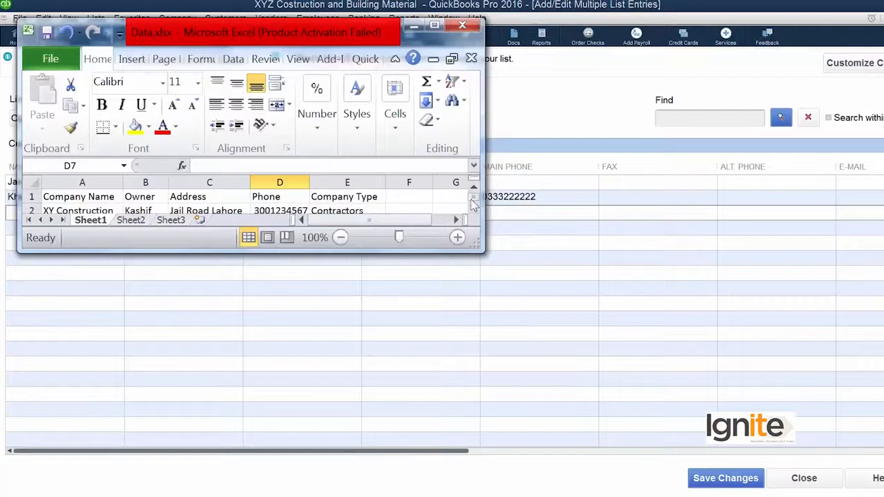
pyautogui.click(435, 27)
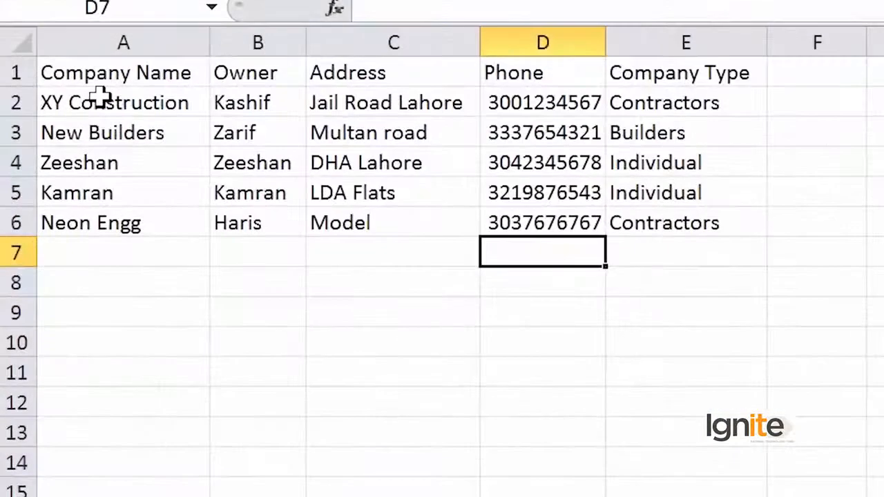
# Copy the five company names in cells A2:A6 of Sheet1.
pyautogui.click(101, 98)
pyautogui.hotkey('shift', 'Down')
pyautogui.hotkey('shift', 'Down')
pyautogui.hotkey('shift', 'Down')
pyautogui.hotkey('shift', 'Down')
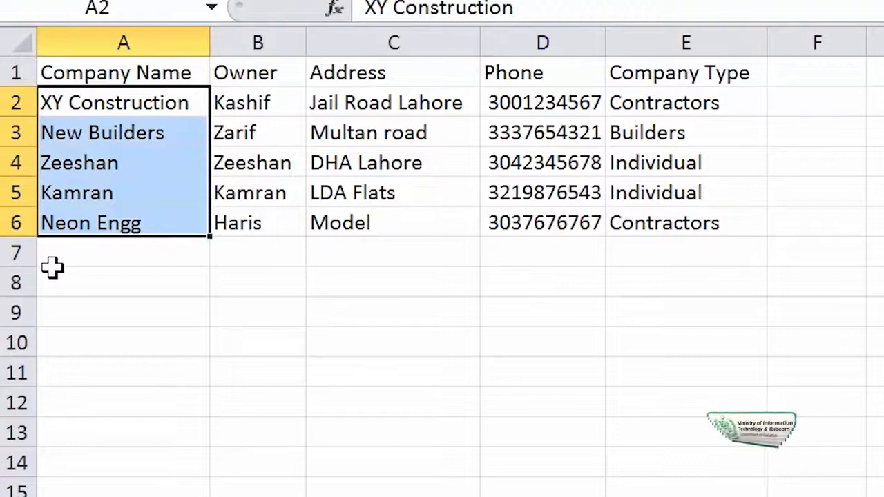
pyautogui.hotkey('ctrl', 'c')
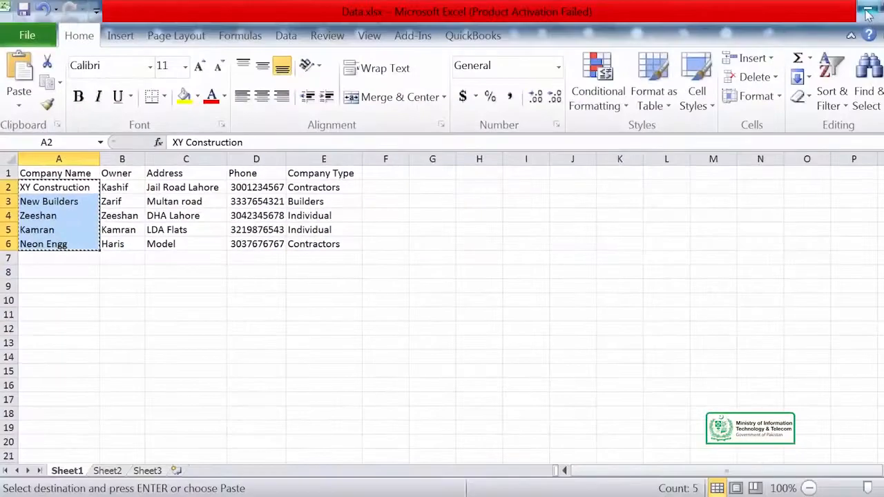
# Switch to QuickBooks and paste the copied company names into the Company Name column, starting at the first empty row.
pyautogui.click(867, 12)
pyautogui.click(163, 216)
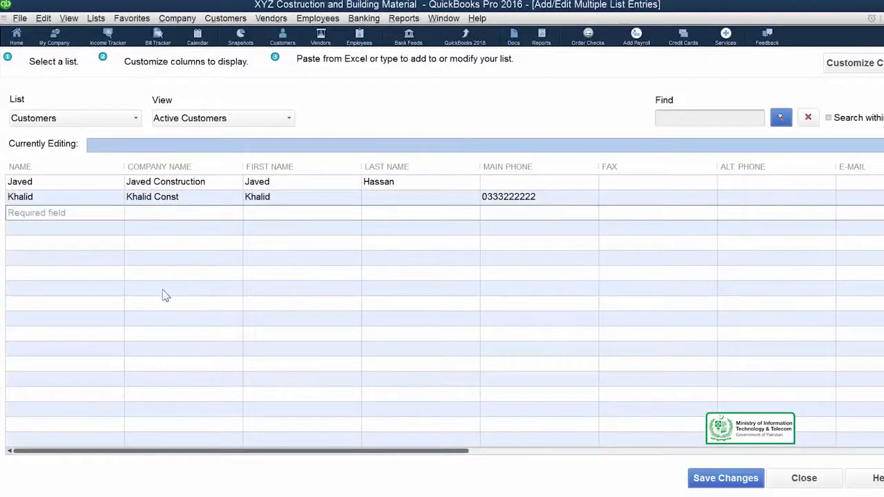
pyautogui.hotkey('ctrl', 'v')
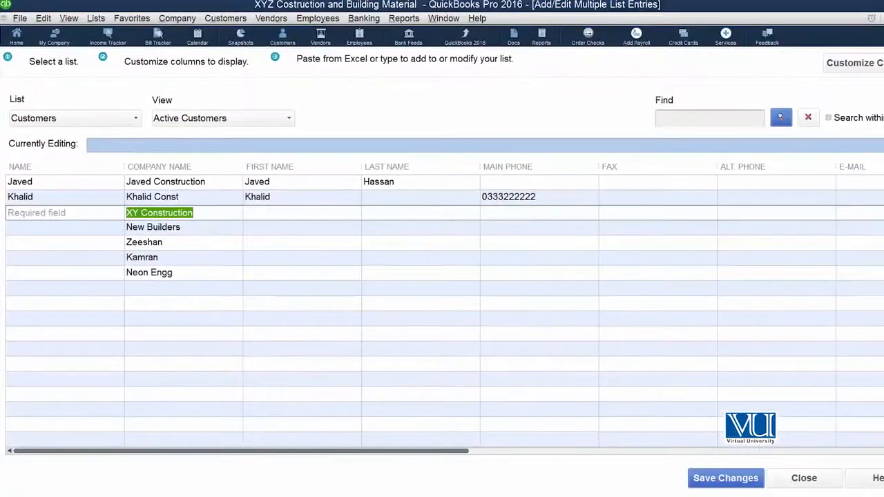
# Copy the owner names in B2:B6 of the Excel sheet and paste them into the QuickBooks Name column, starting at the XY Construction row.
pyautogui.click(330, 495)
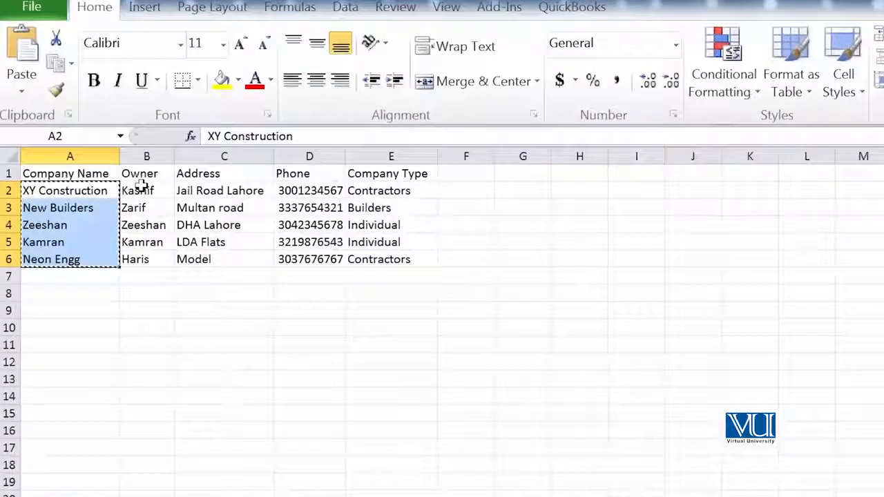
pyautogui.moveTo(141, 185); pyautogui.dragTo(149, 255)
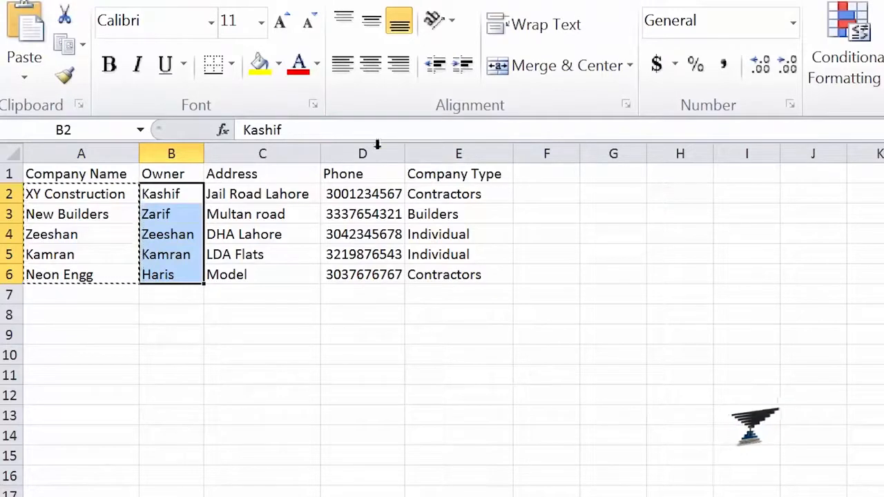
pyautogui.click(65, 47)
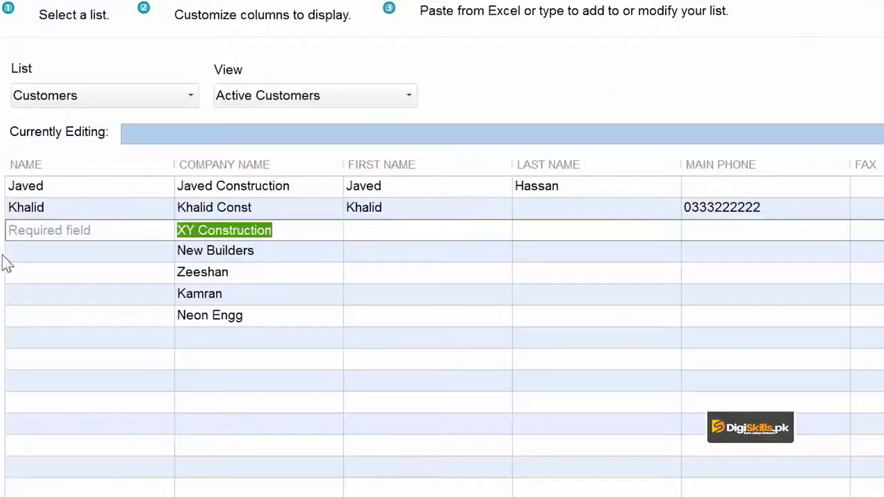
pyautogui.click(44, 233)
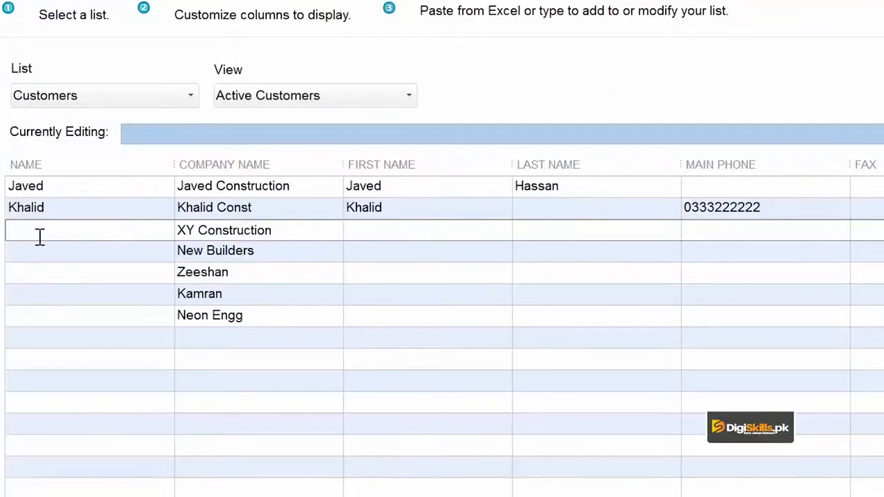
pyautogui.hotkey('ctrl', 'v')
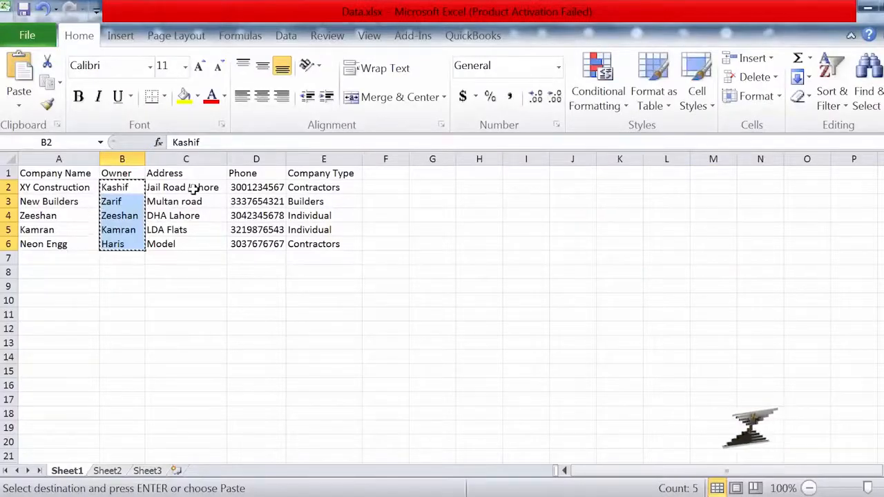
# Copy the addresses in C2:C6 of the Excel sheet and paste them into the QuickBooks Bill To 1 column, starting at the second row.
pyautogui.moveTo(190, 187); pyautogui.dragTo(194, 244)
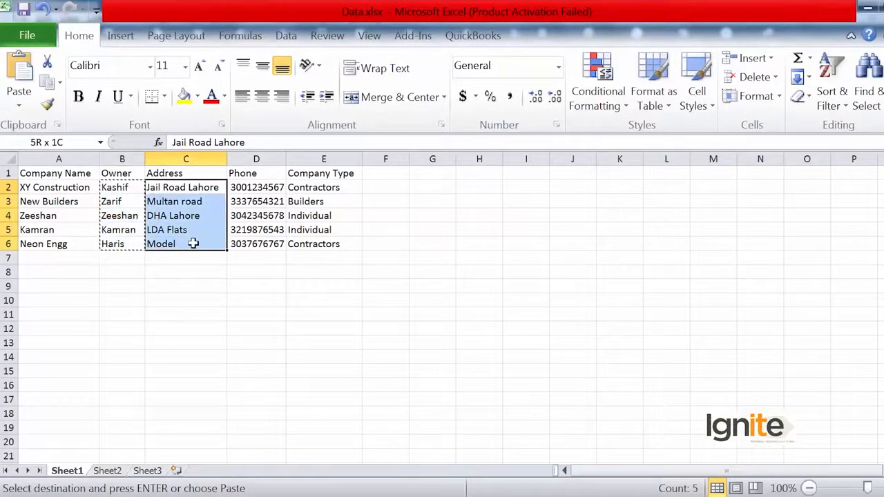
pyautogui.hotkey('ctrl', 'c')
pyautogui.hotkey('alt', 'Tab')
pyautogui.moveTo(370, 451); pyautogui.dragTo(789, 455)
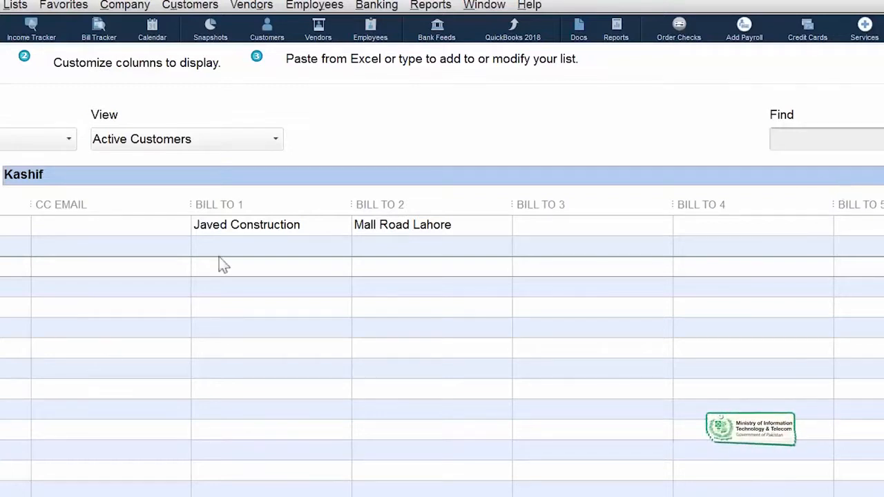
pyautogui.click(262, 247)
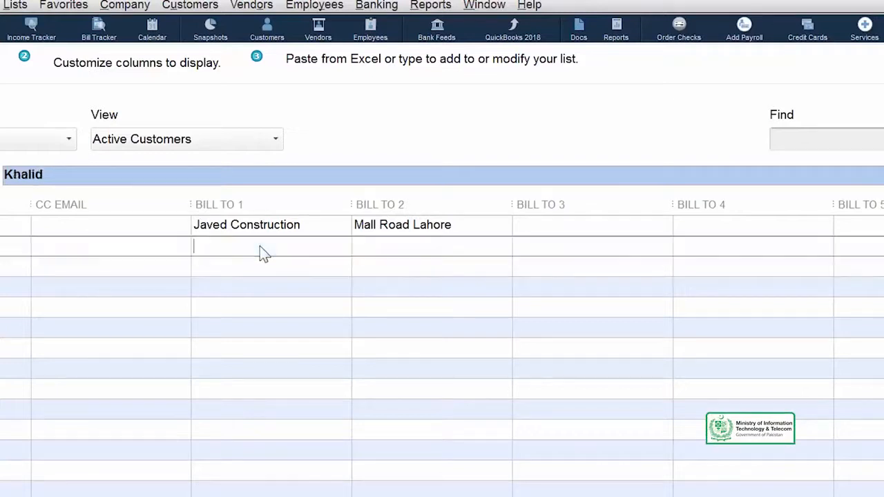
pyautogui.hotkey('ctrl', 'v')
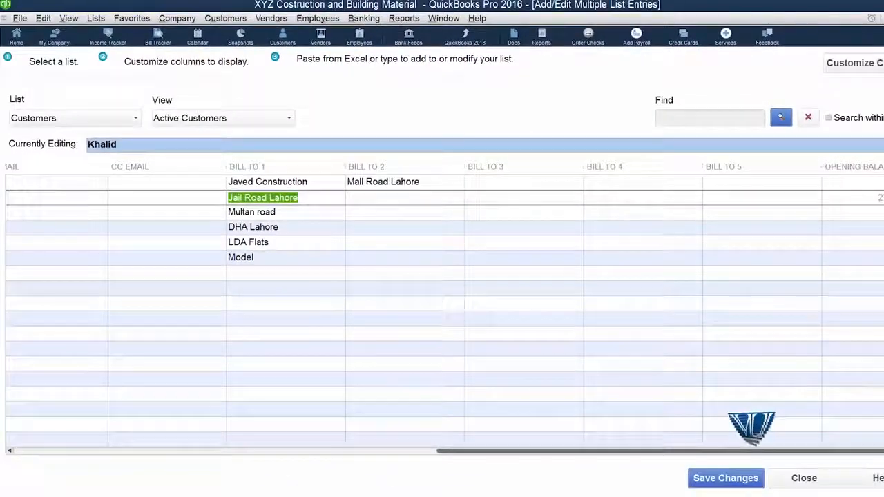
# Copy the phone numbers in D2:D6 of the Excel sheet and paste them into the QuickBooks Main Phone column, starting at the XY Construction row.
pyautogui.hotkey('alt', 'Tab')
pyautogui.moveTo(265, 187); pyautogui.dragTo(269, 242)
pyautogui.hotkey('ctrl', 'c')
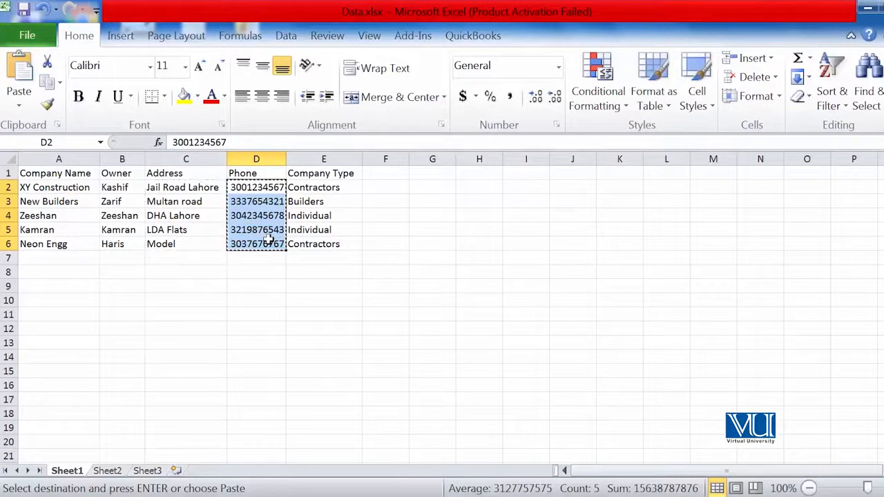
pyautogui.hotkey('alt', 'Tab')
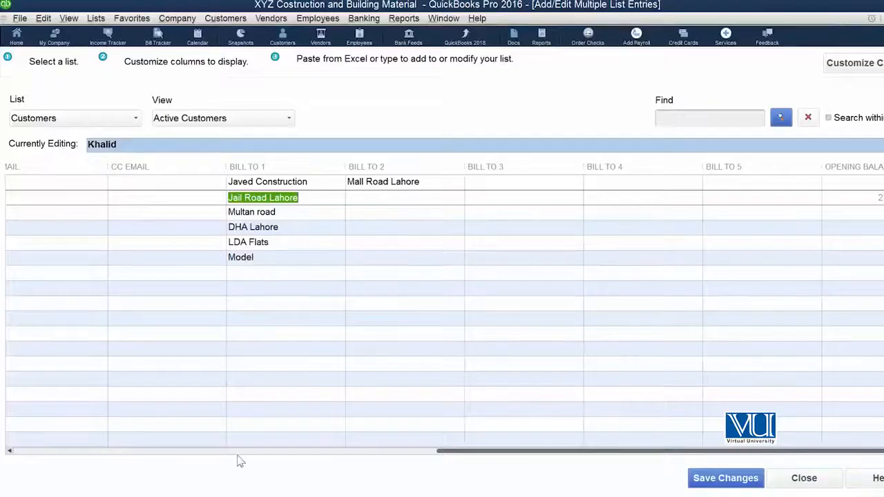
pyautogui.click(10, 452)
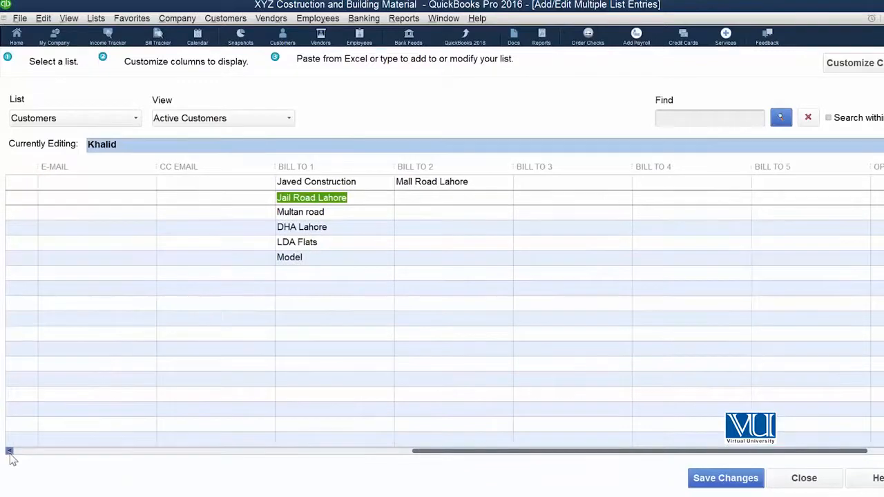
pyautogui.click(9, 452)
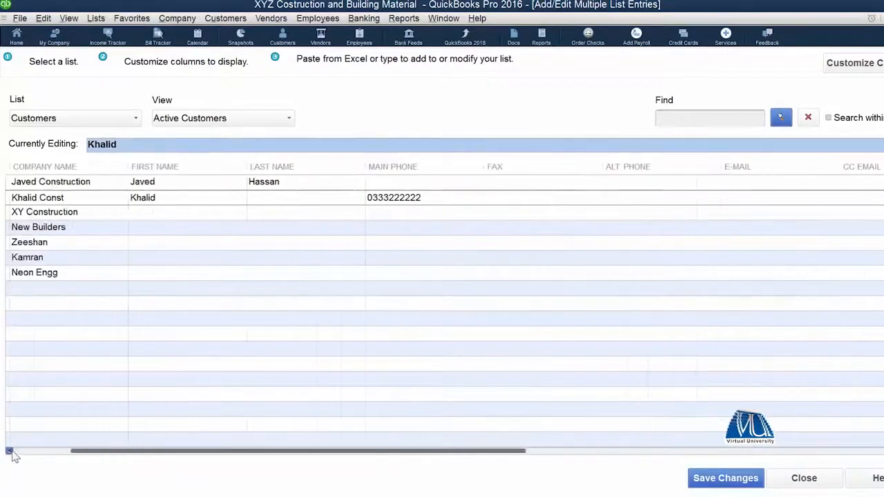
pyautogui.click(408, 216)
pyautogui.hotkey('ctrl', 'v')
pyautogui.moveTo(354, 452); pyautogui.dragTo(301, 459)
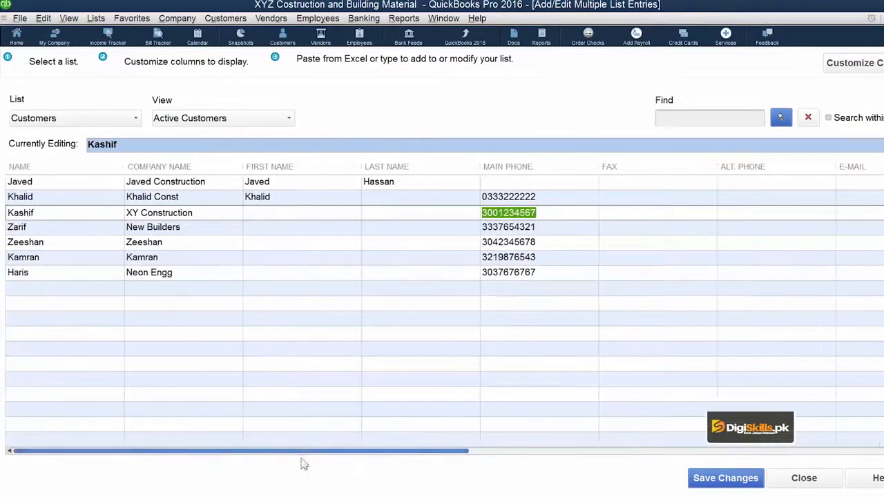
# Save the pasted customer records and dismiss the confirmation.
pyautogui.click(39, 199)
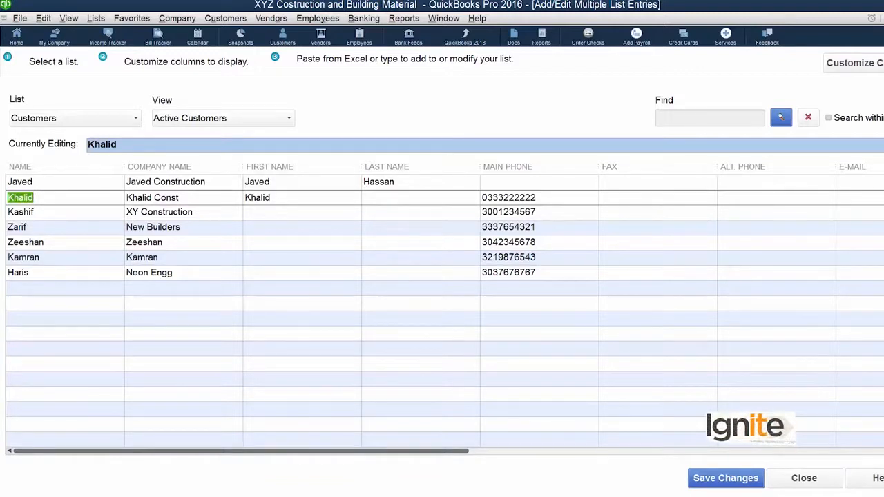
pyautogui.click(725, 478)
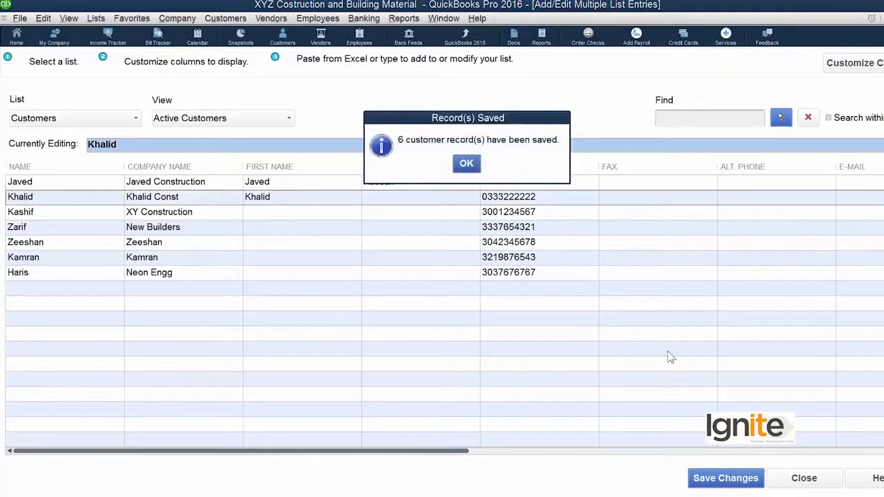
pyautogui.click(464, 163)
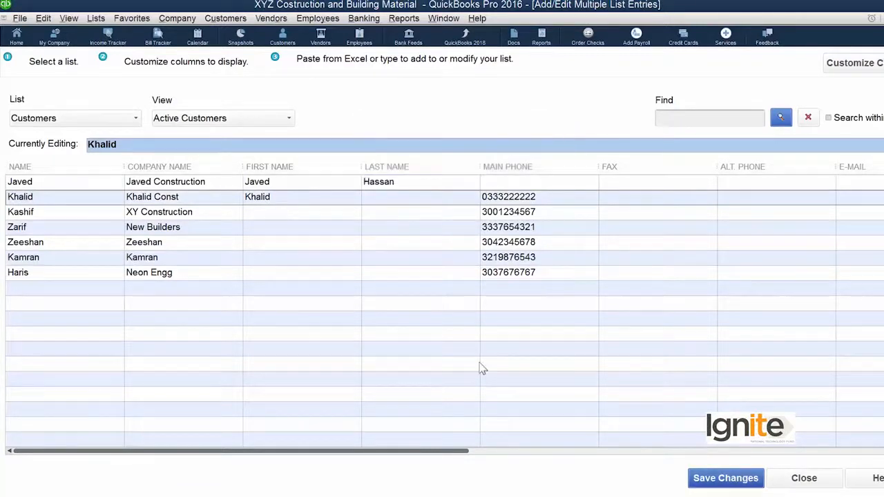
# Enter Lahore as Bill To 3 for the first customer and fill it through the remaining customer rows with Copy Down.
pyautogui.moveTo(448, 456); pyautogui.dragTo(816, 436)
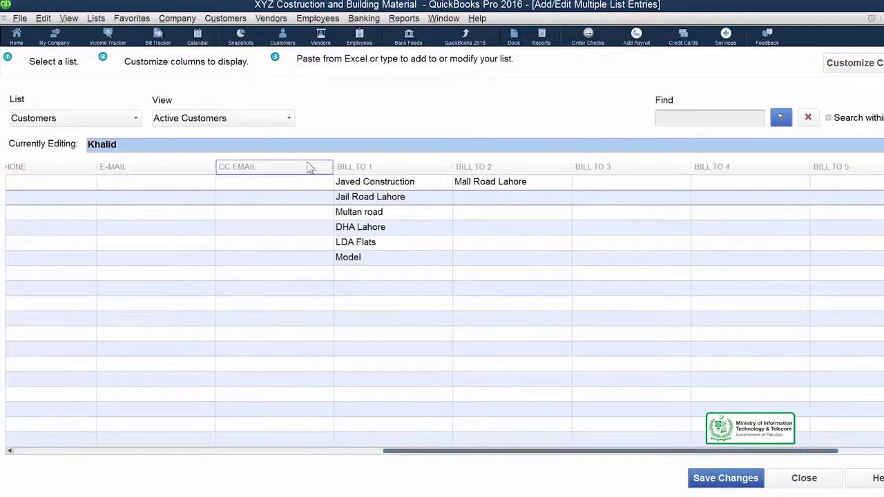
pyautogui.click(530, 186)
pyautogui.click(497, 181)
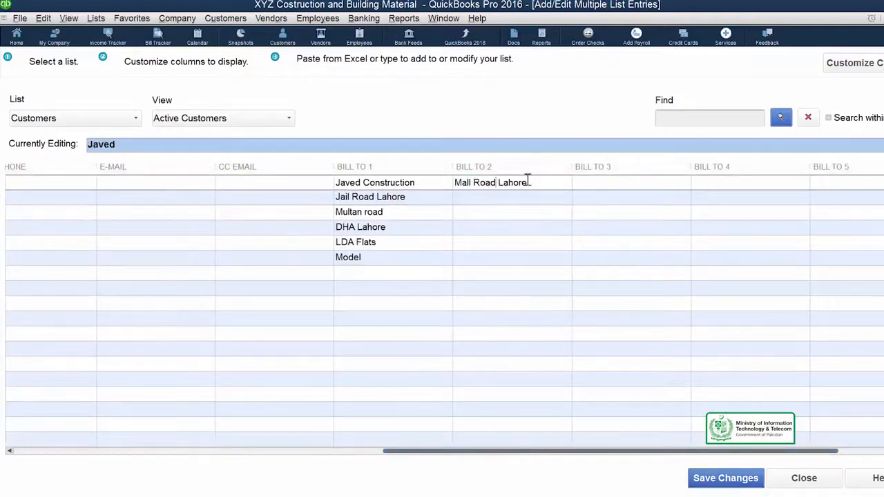
pyautogui.click(610, 187)
pyautogui.write('Laho')
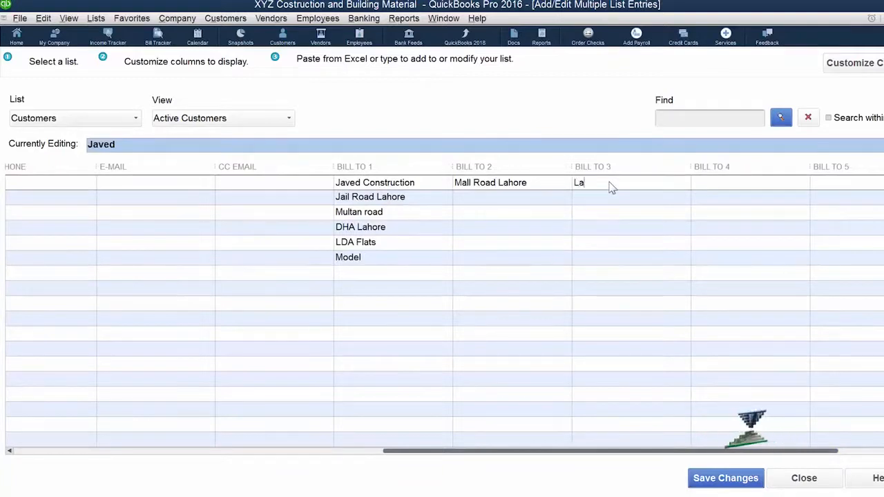
pyautogui.write('re')
pyautogui.press('Return')
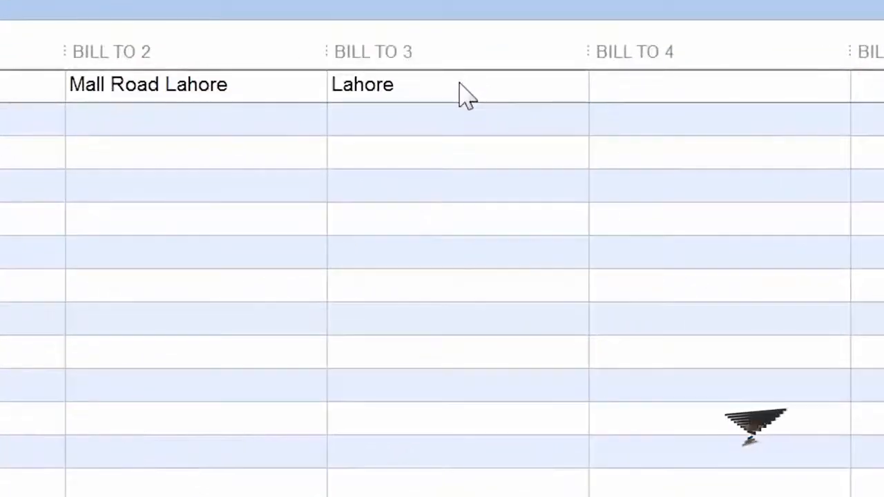
pyautogui.doubleClick(466, 97)
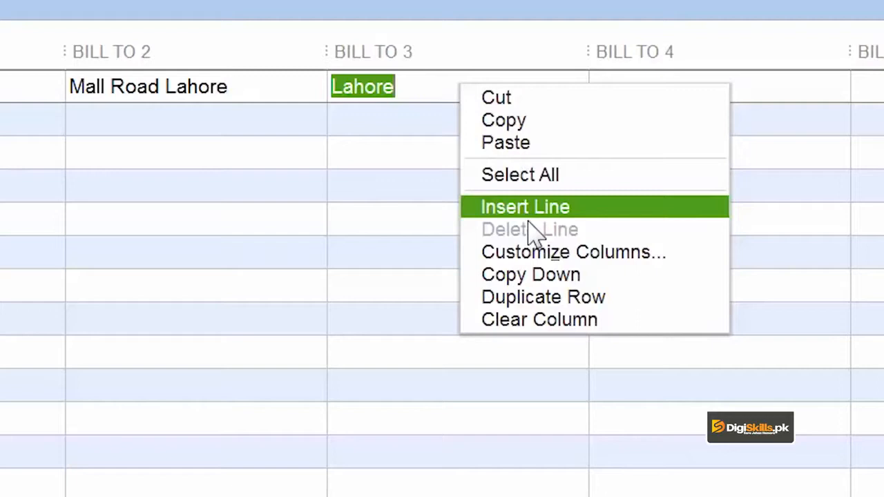
pyautogui.click(567, 276)
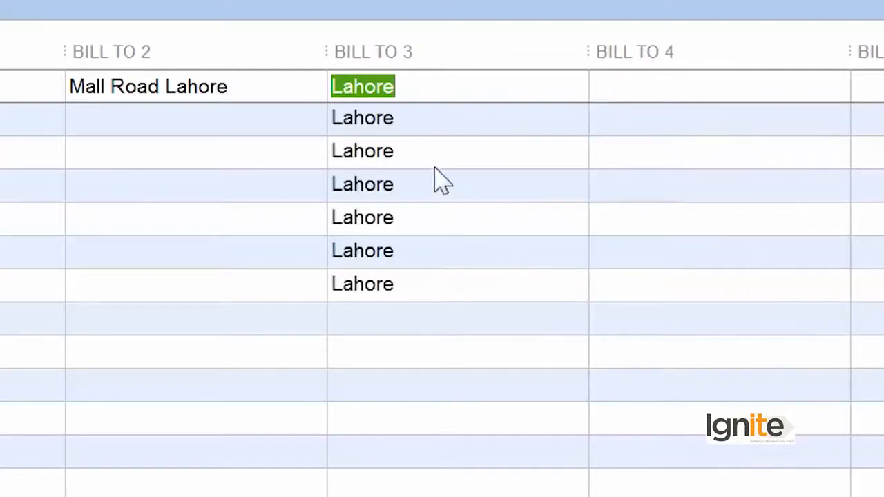
# Clear the second row's Bill To 3 value and repeat Copy Down from the first row's Lahore entry.
pyautogui.click(466, 112)
pyautogui.click(495, 85)
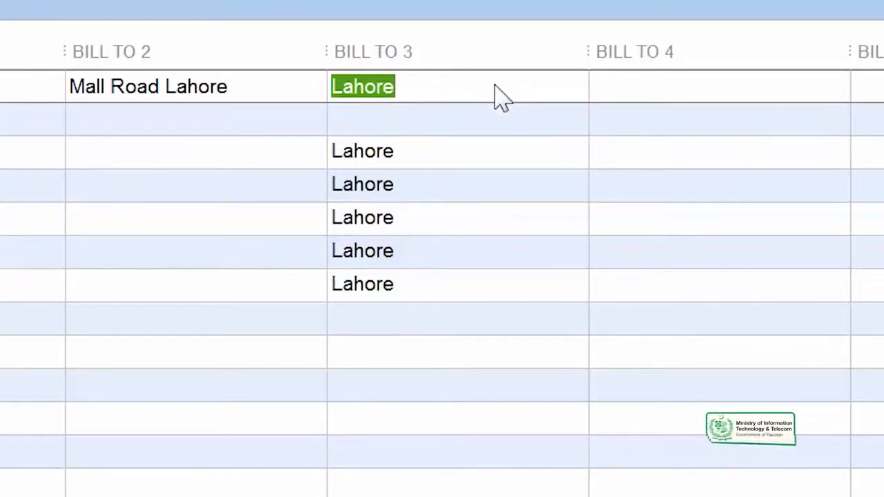
pyautogui.rightClick(502, 98)
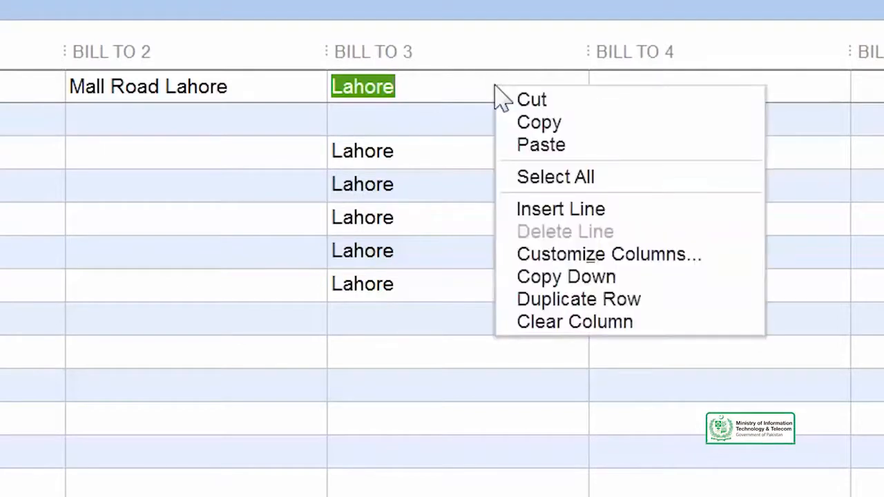
pyautogui.click(669, 279)
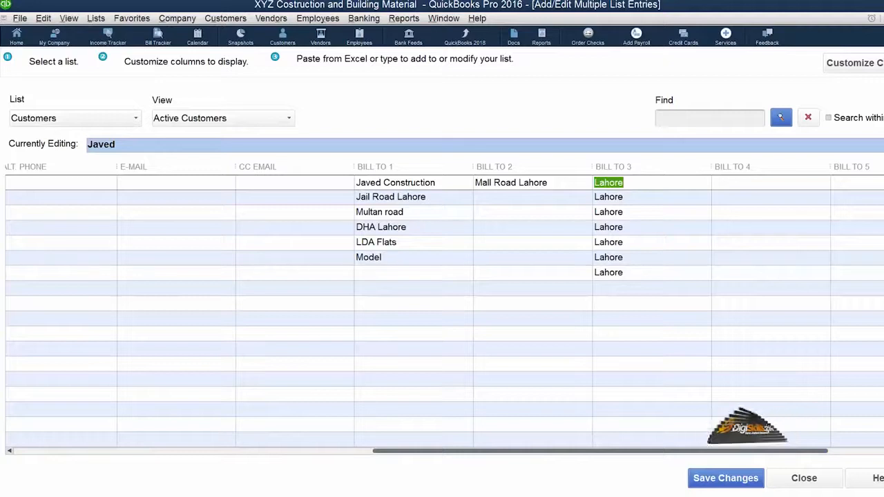
# Compare the Company Type column in the Excel workbook with the columns available in the QuickBooks customer list.
pyautogui.click(600, 451)
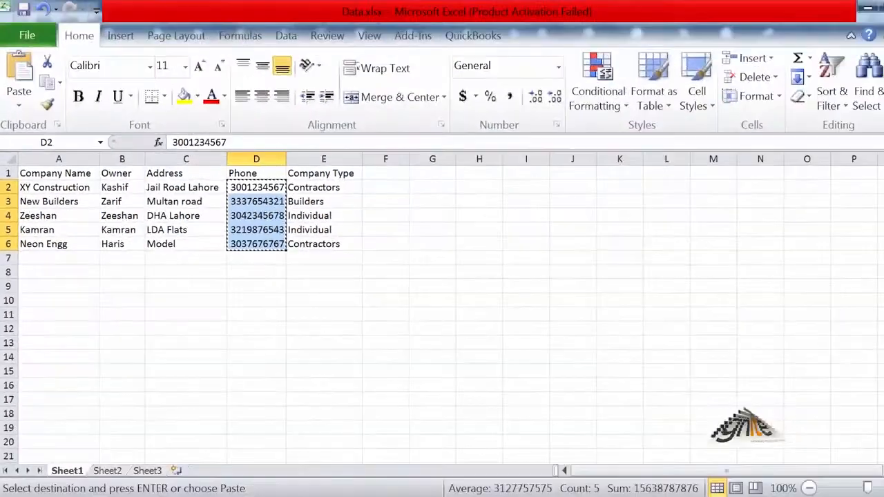
pyautogui.hotkey('alt', 'Tab')
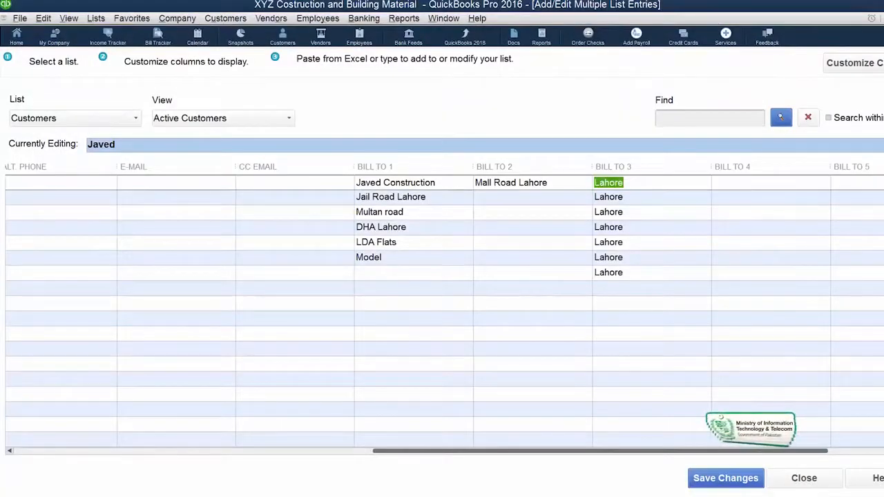
pyautogui.hotkey('alt', 'Tab')
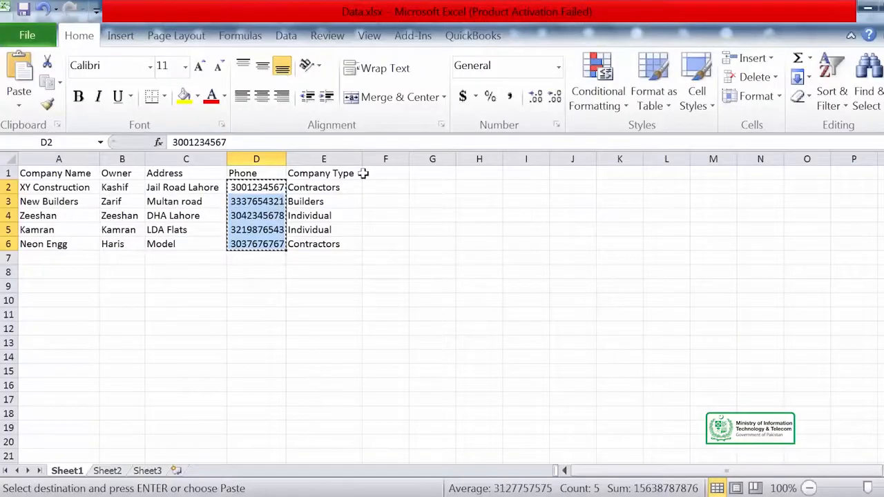
pyautogui.click(358, 173)
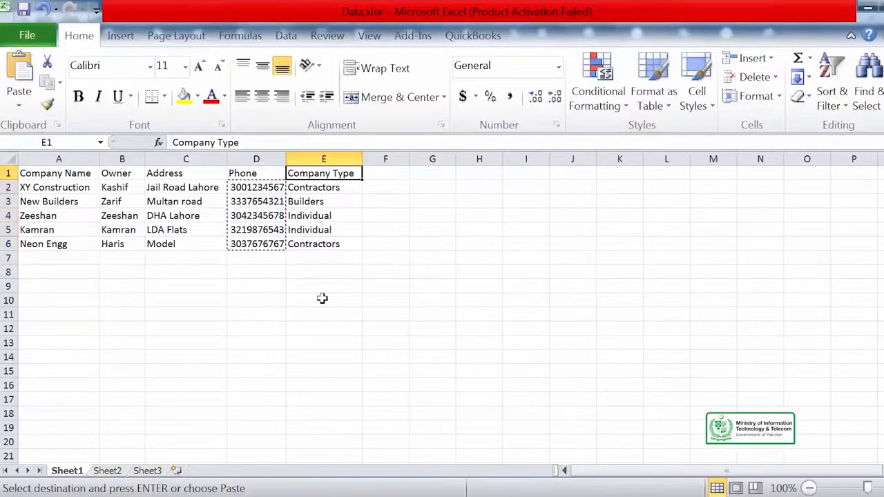
pyautogui.hotkey('alt', 'Tab')
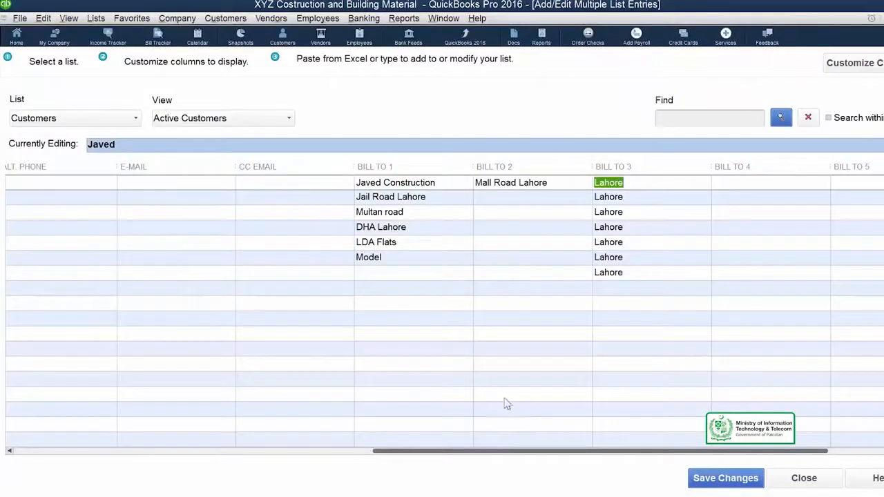
pyautogui.moveTo(511, 452); pyautogui.dragTo(711, 448)
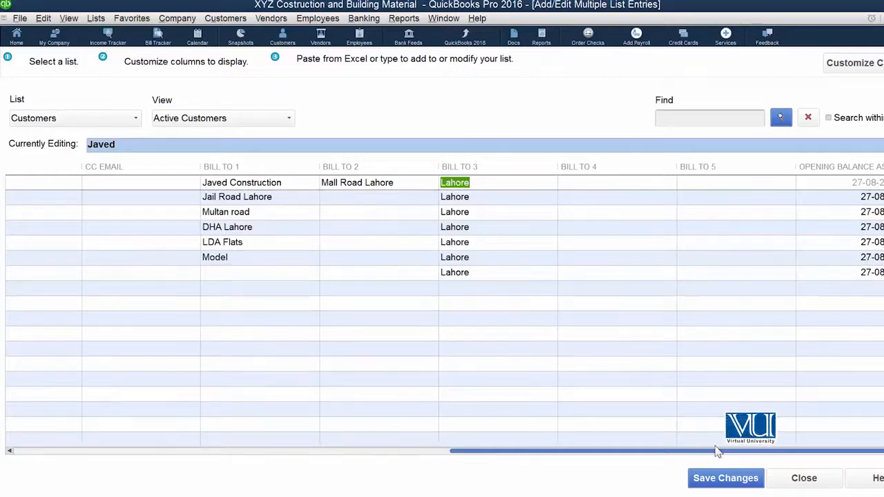
pyautogui.moveTo(718, 452); pyautogui.dragTo(641, 452)
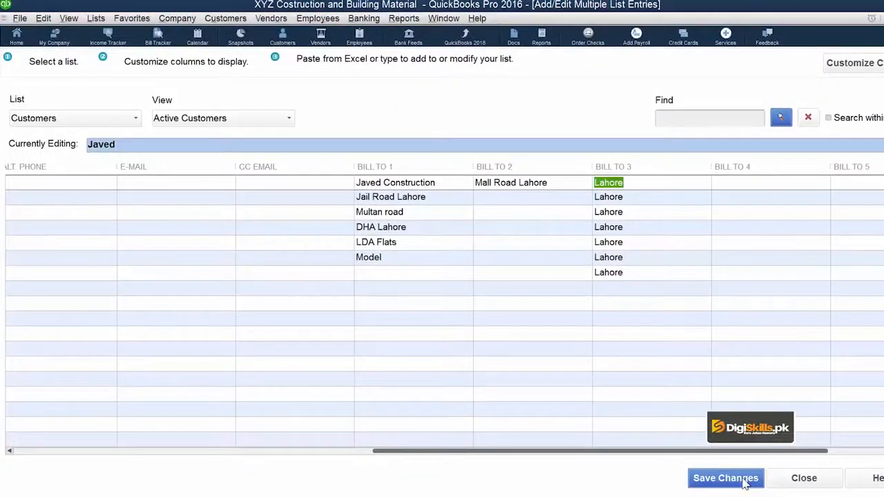
# Save the updated Bill To entries, dismiss the confirmation and close the Add/Edit Multiple List Entries window.
pyautogui.click(724, 477)
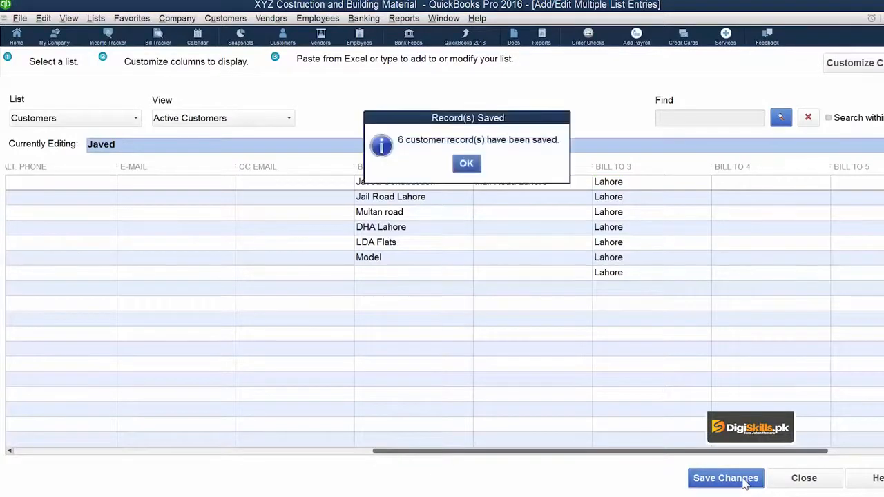
pyautogui.click(467, 163)
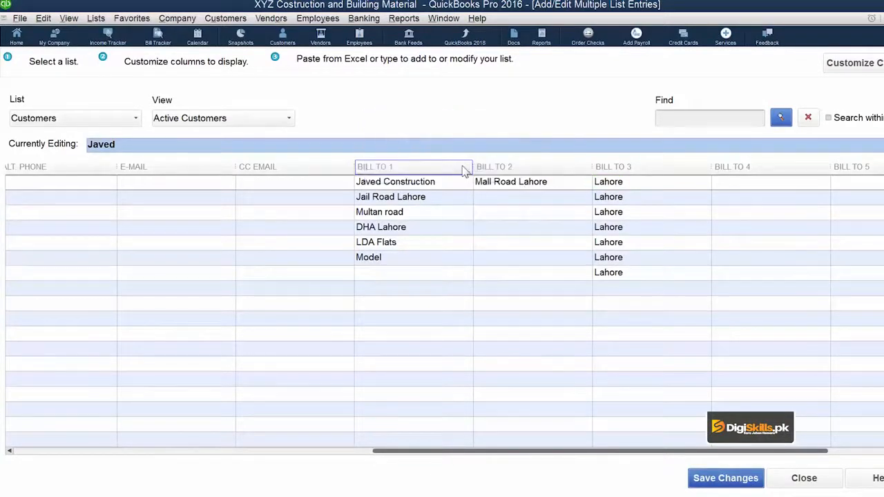
pyautogui.click(804, 486)
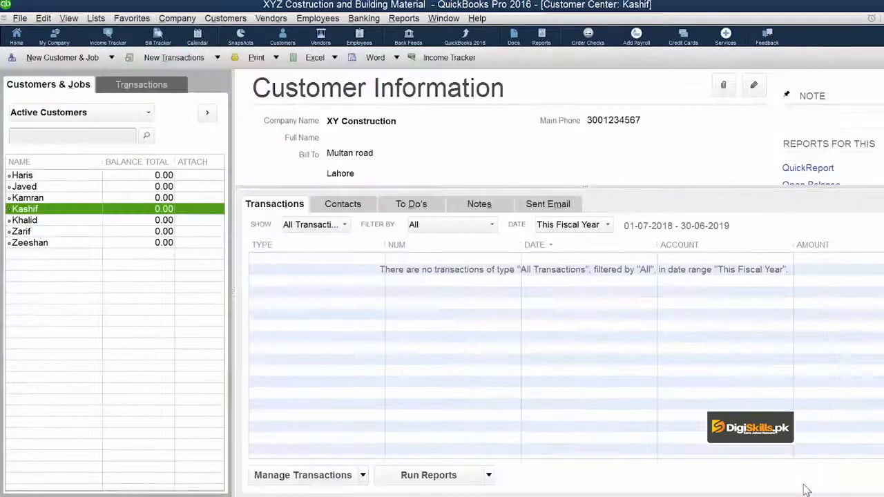